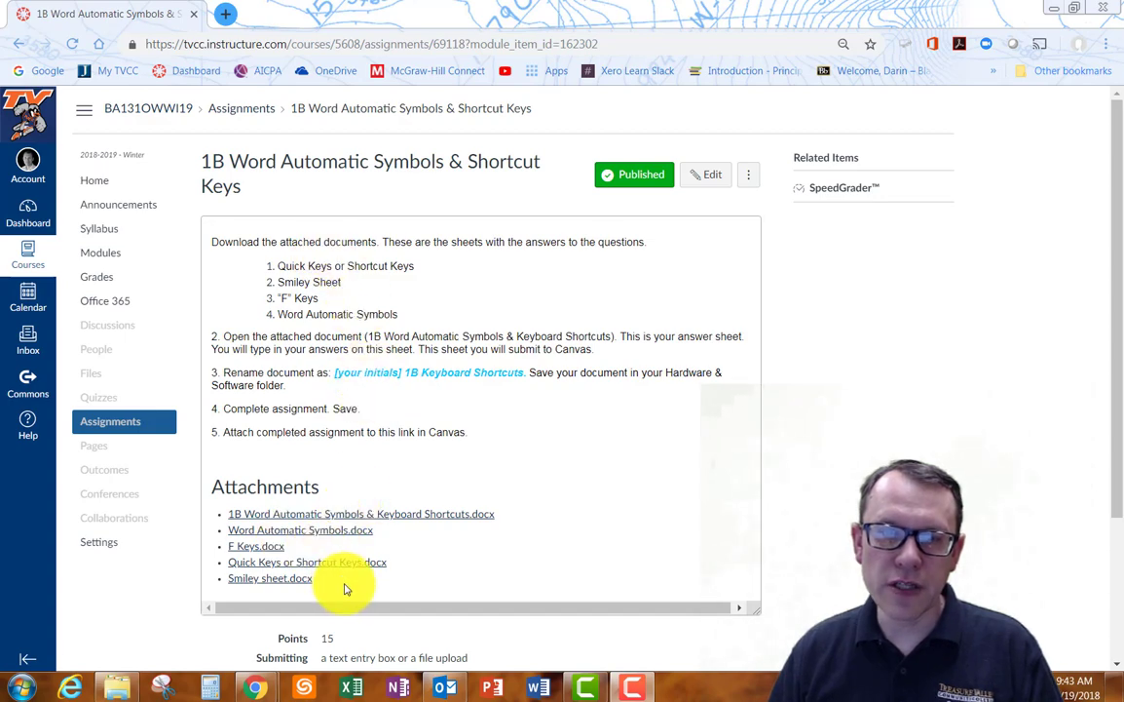
Step: Download the '1B Word Automatic Symbols & Keyboard Shortcuts.docx' answer sheet from Canvas and open it in Word
left_click_drag(326, 590, 213, 515)
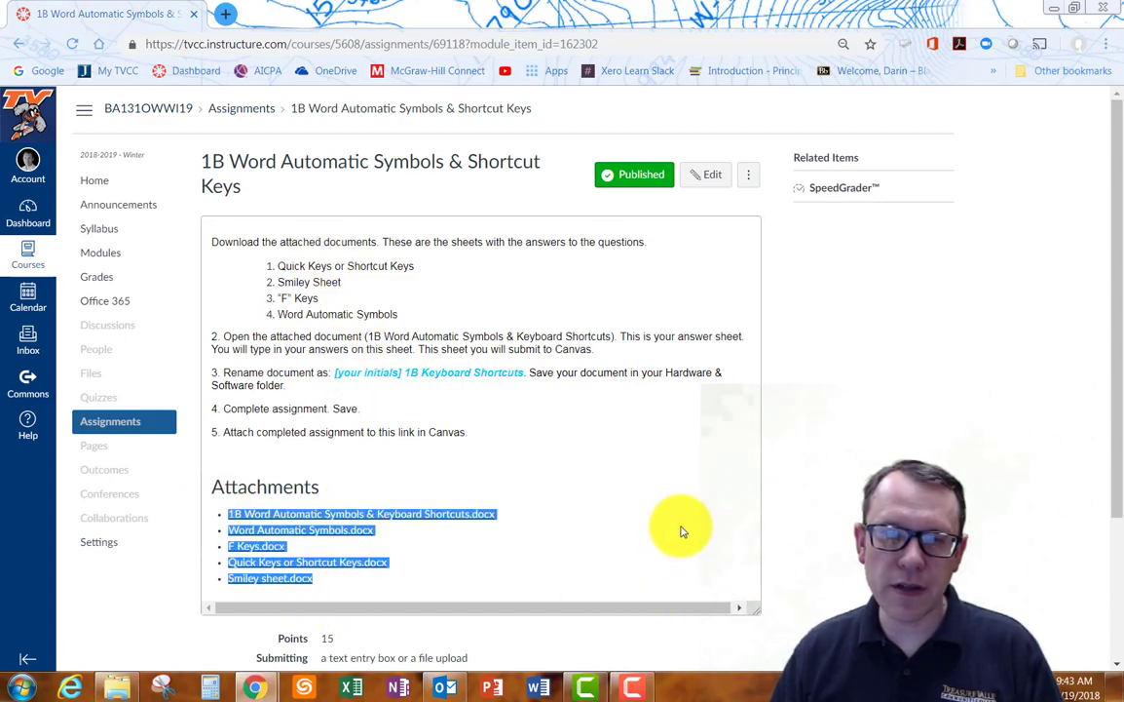
left_click(517, 527)
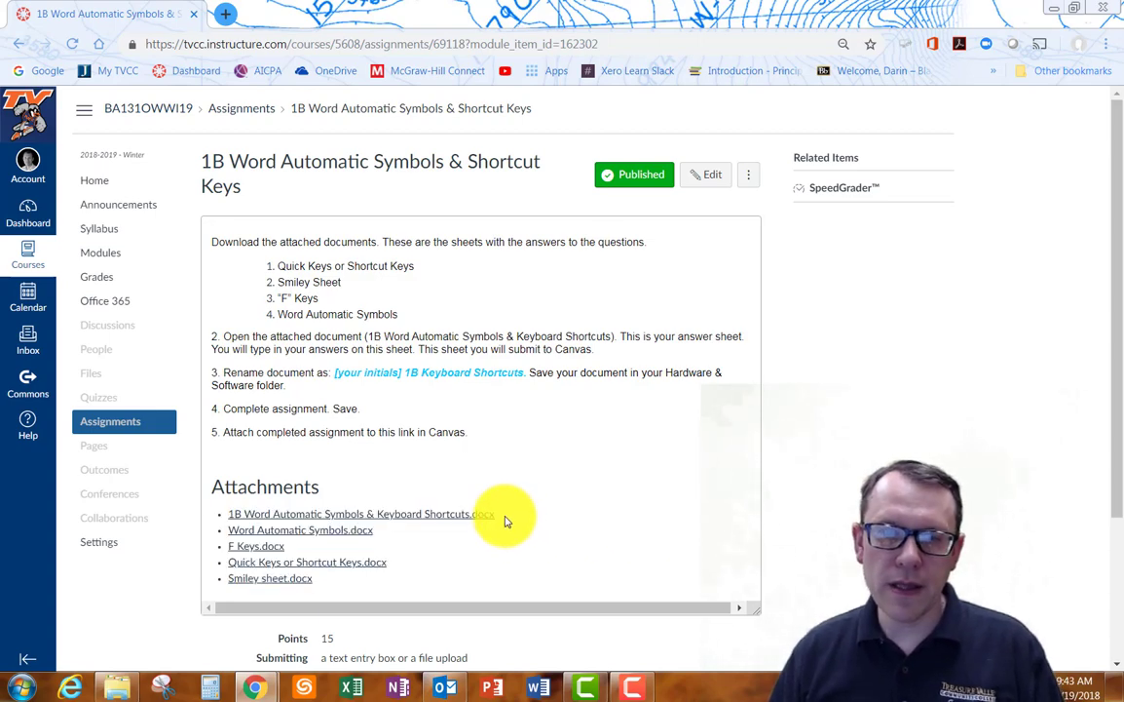
left_click(435, 516)
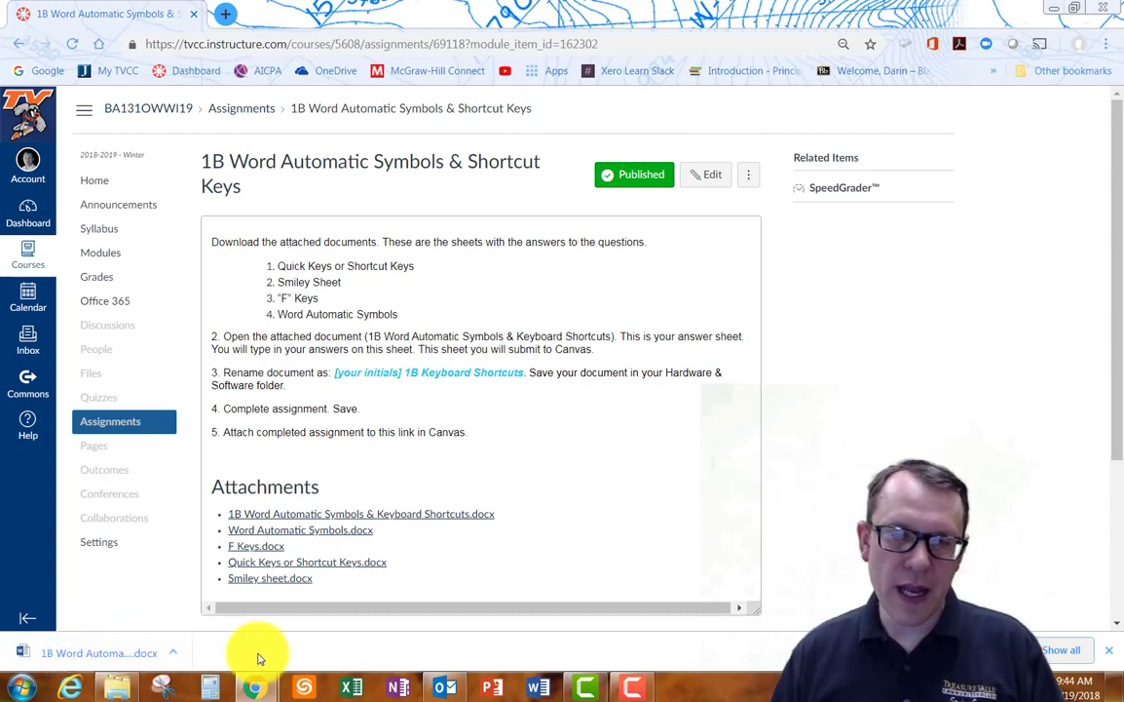
left_click(104, 659)
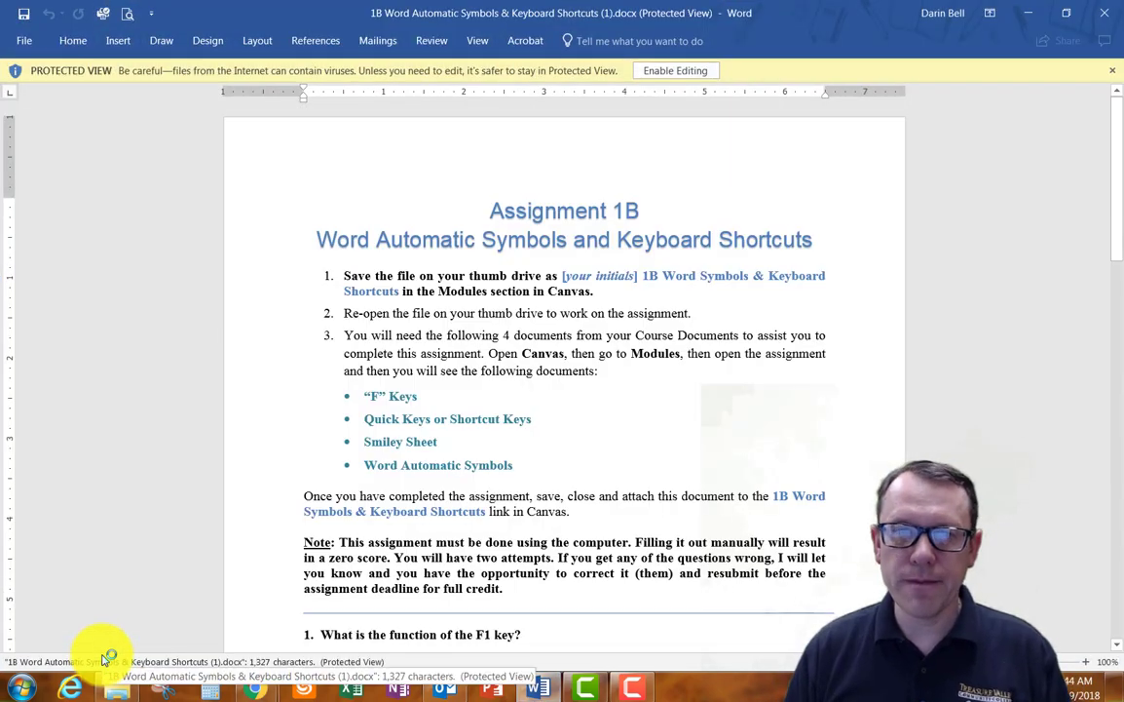
Step: Enable editing on the answer sheet opened in Protected View
left_click(672, 71)
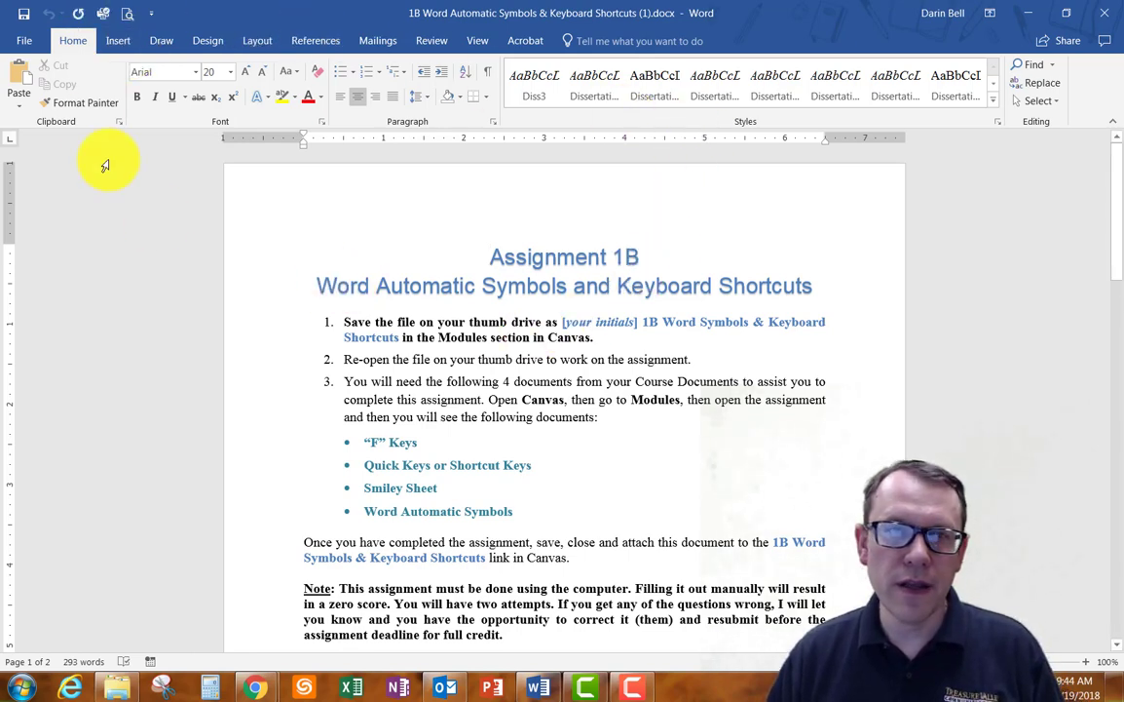
Step: Save a copy in OneDrive > Intro to Business Computing > Hardware & Software, with the student's initials prefixed to the file name
left_click(26, 44)
left_click(32, 187)
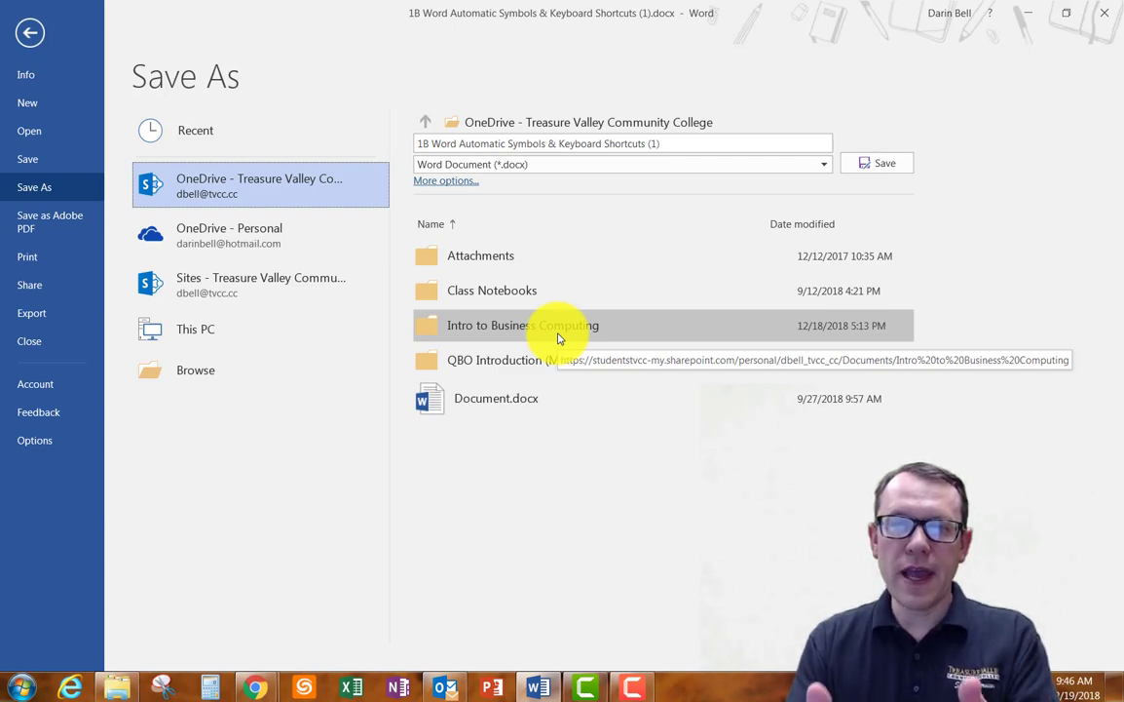
left_click(507, 327)
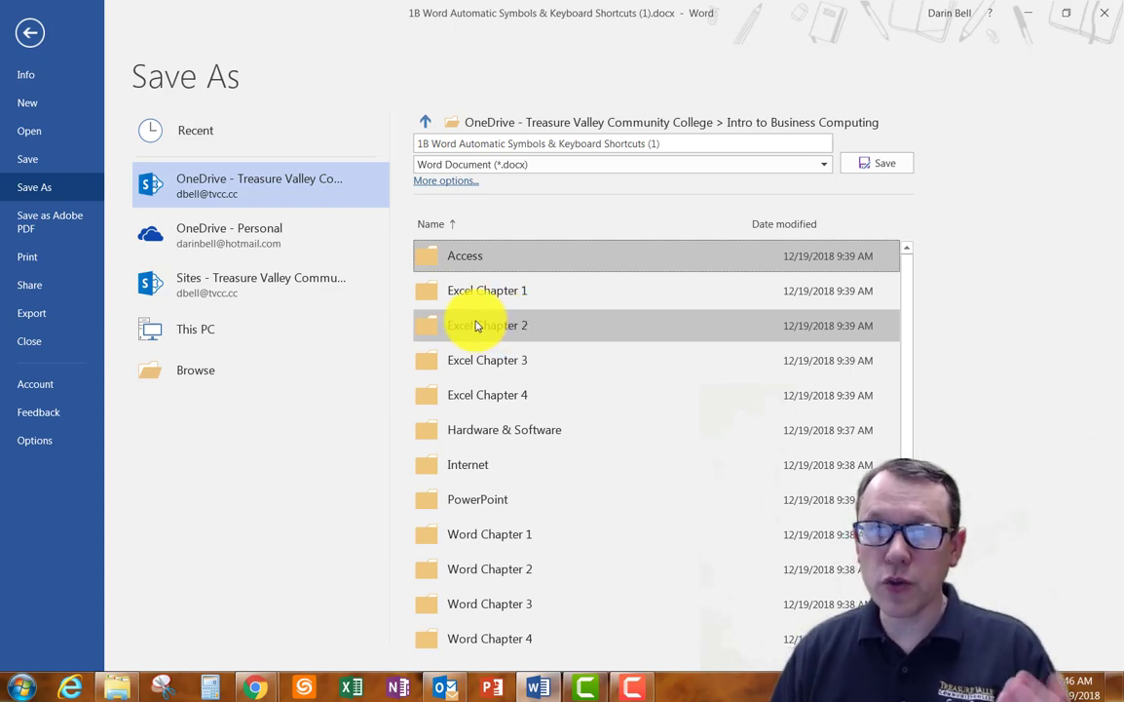
scroll(476, 325, "down", 1)
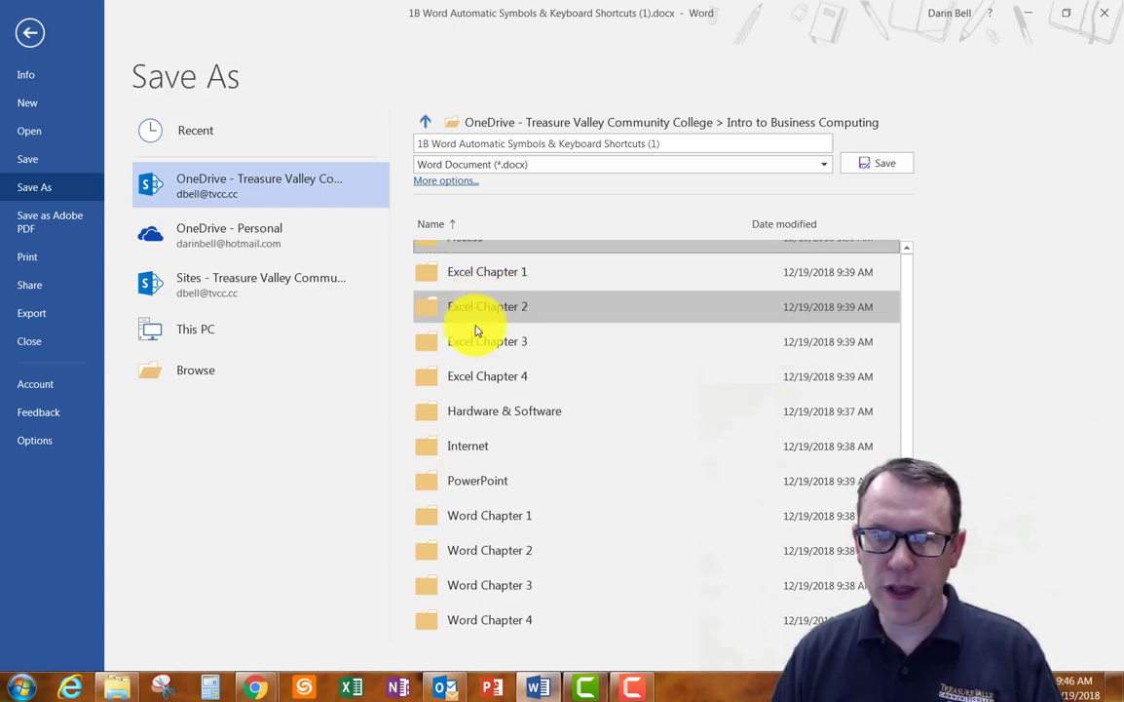
left_click(499, 416)
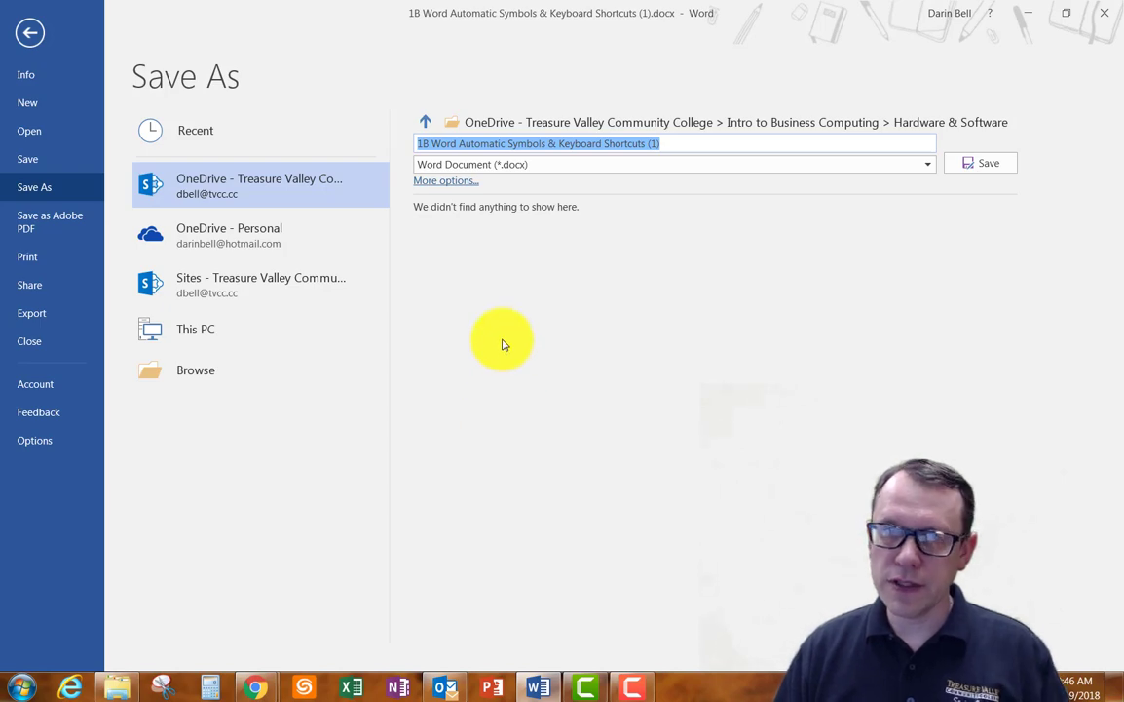
left_click(670, 143)
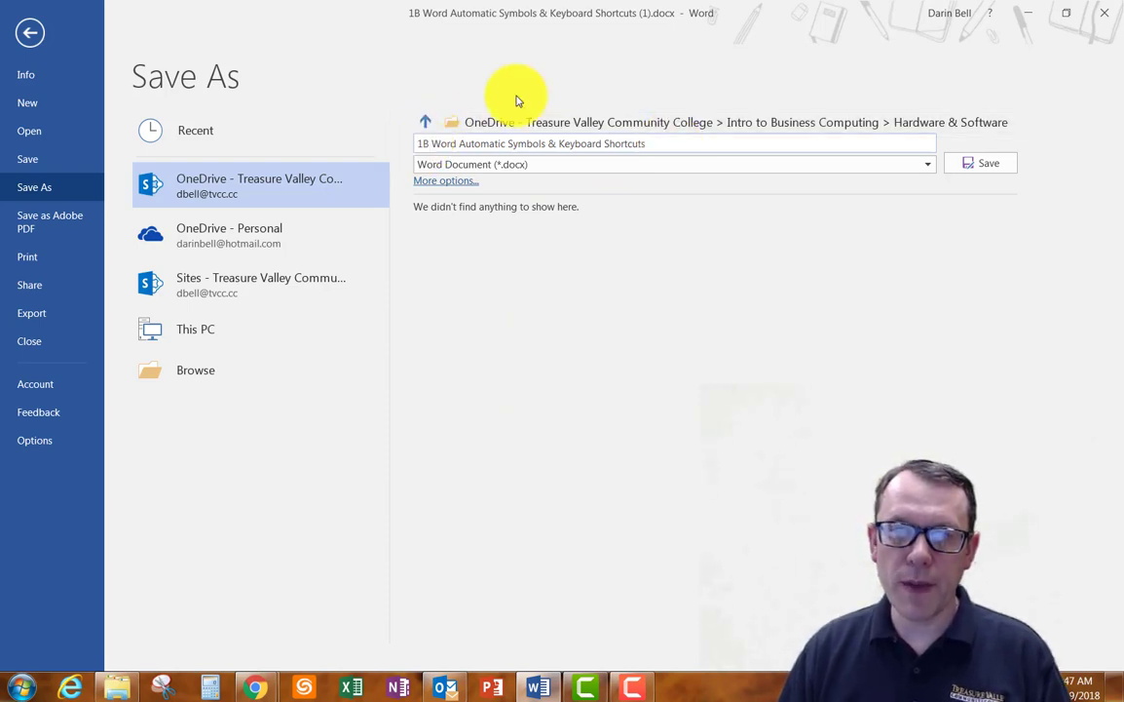
left_click(419, 143)
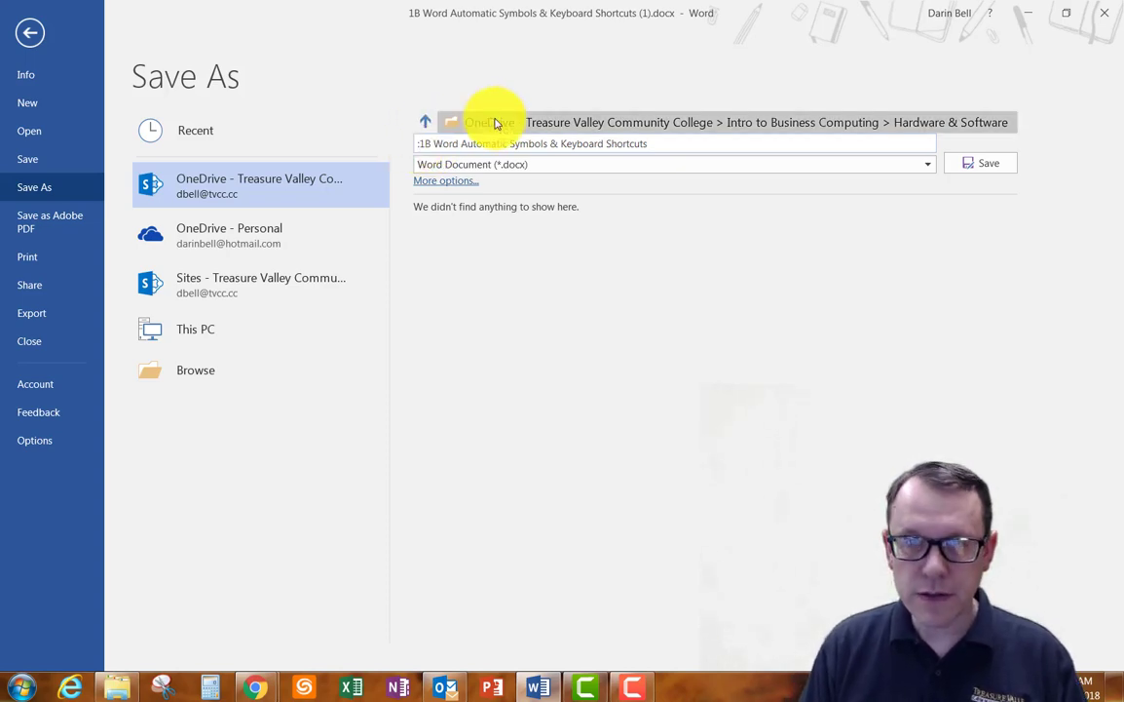
type("DMB")
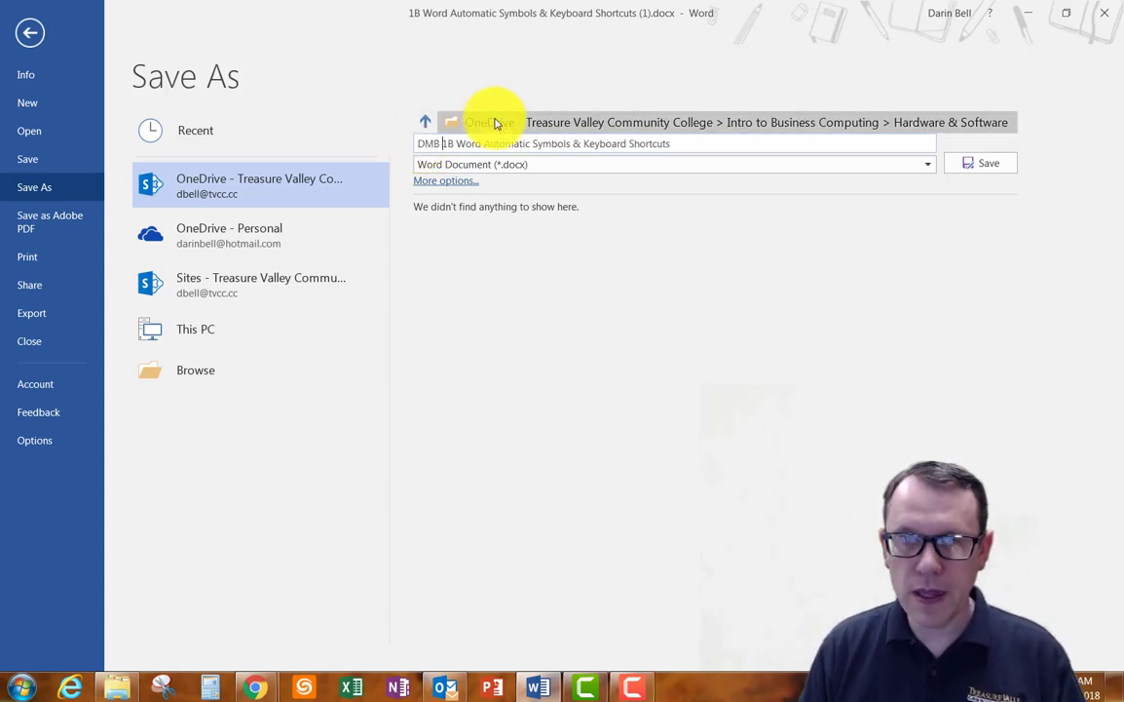
left_click(995, 168)
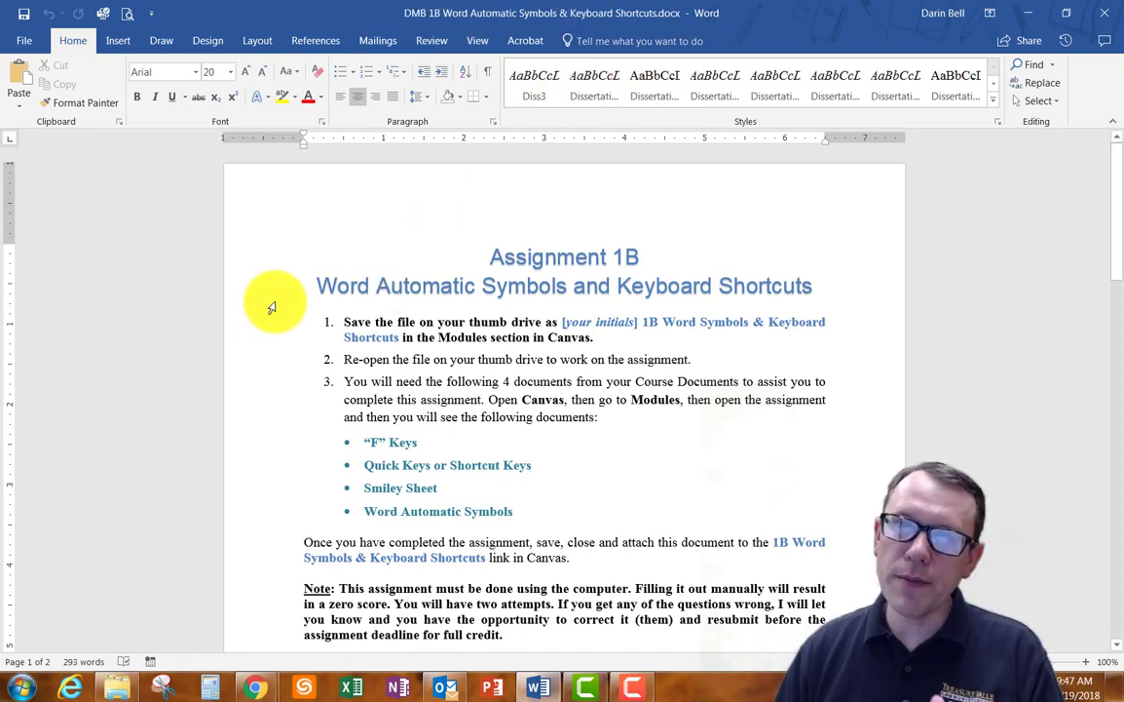
Step: Scroll through the answer sheet's questions, then minimize Word to return to the Canvas page
scroll(272, 308, "down", 5)
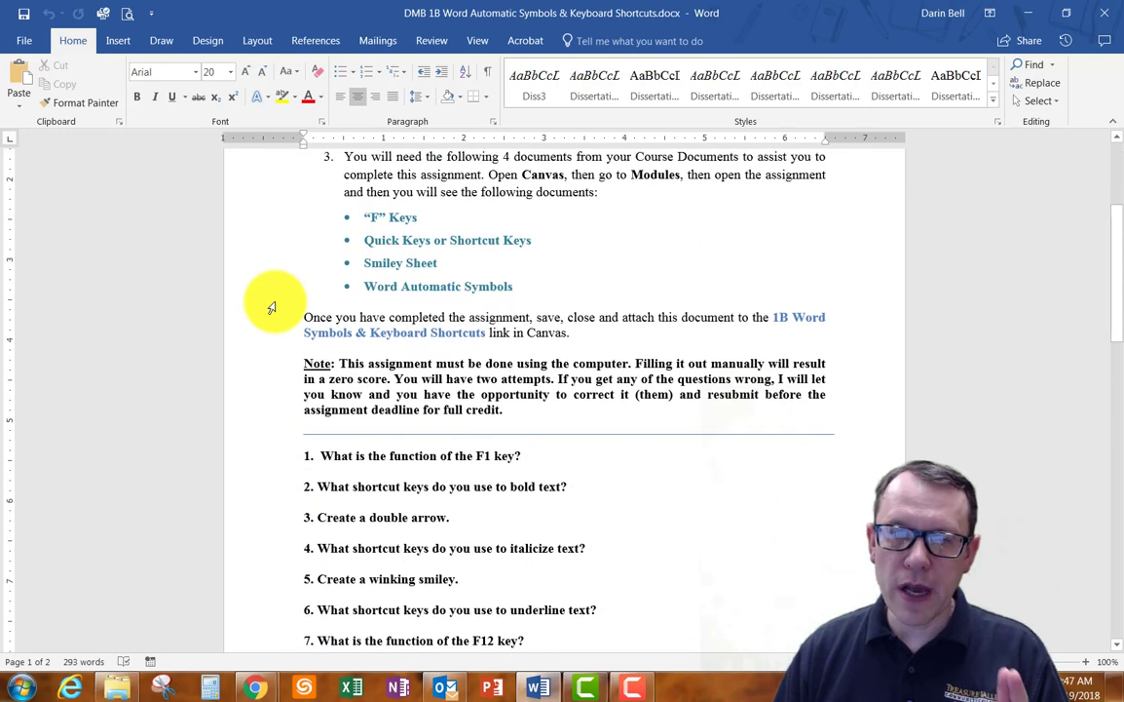
scroll(272, 307, "down", 3)
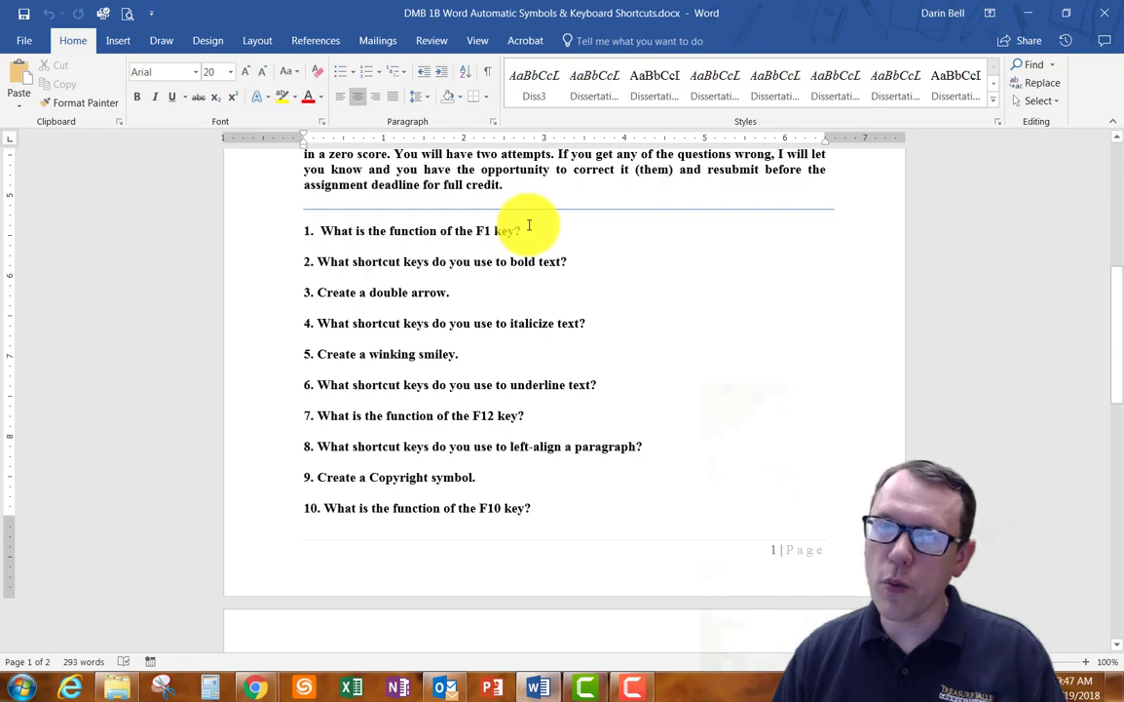
left_click(1031, 15)
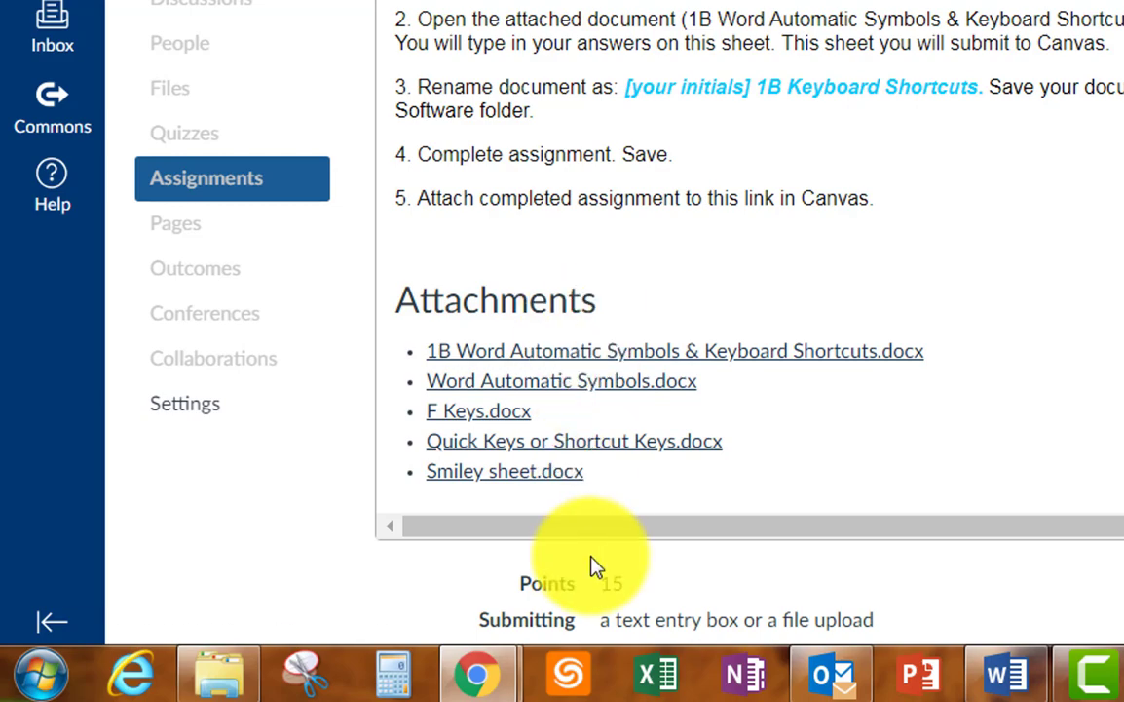
Step: Download F Keys.docx from the Canvas assignment page and open it in Word
left_click(479, 412)
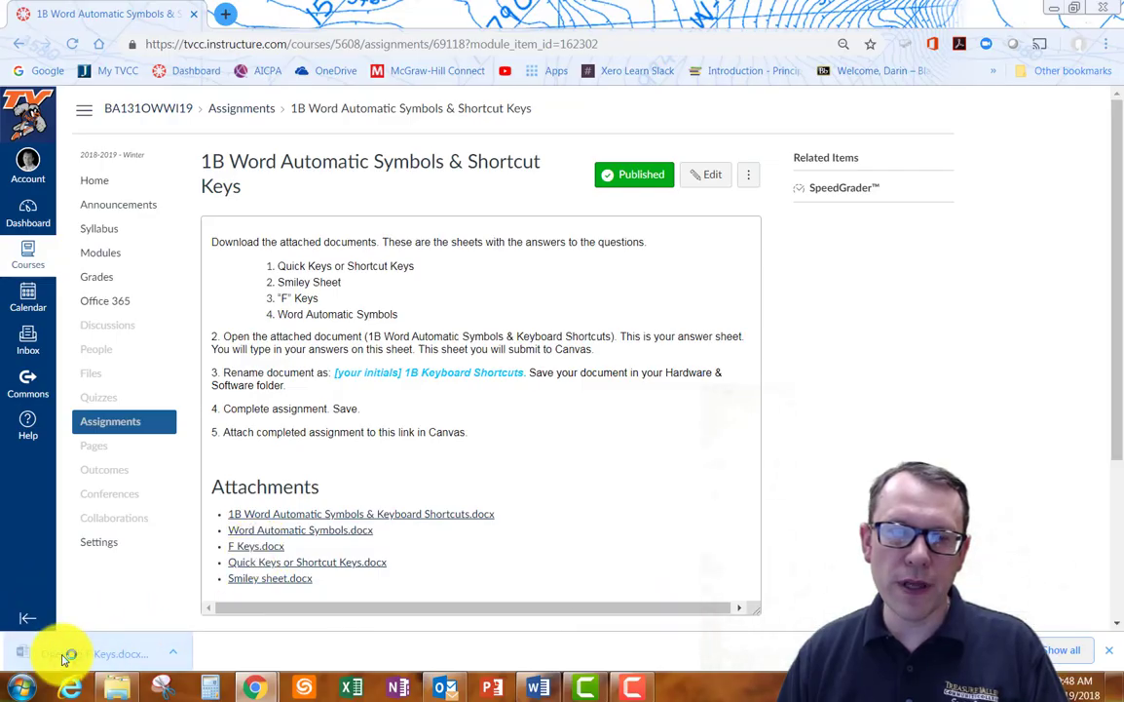
left_click(62, 655)
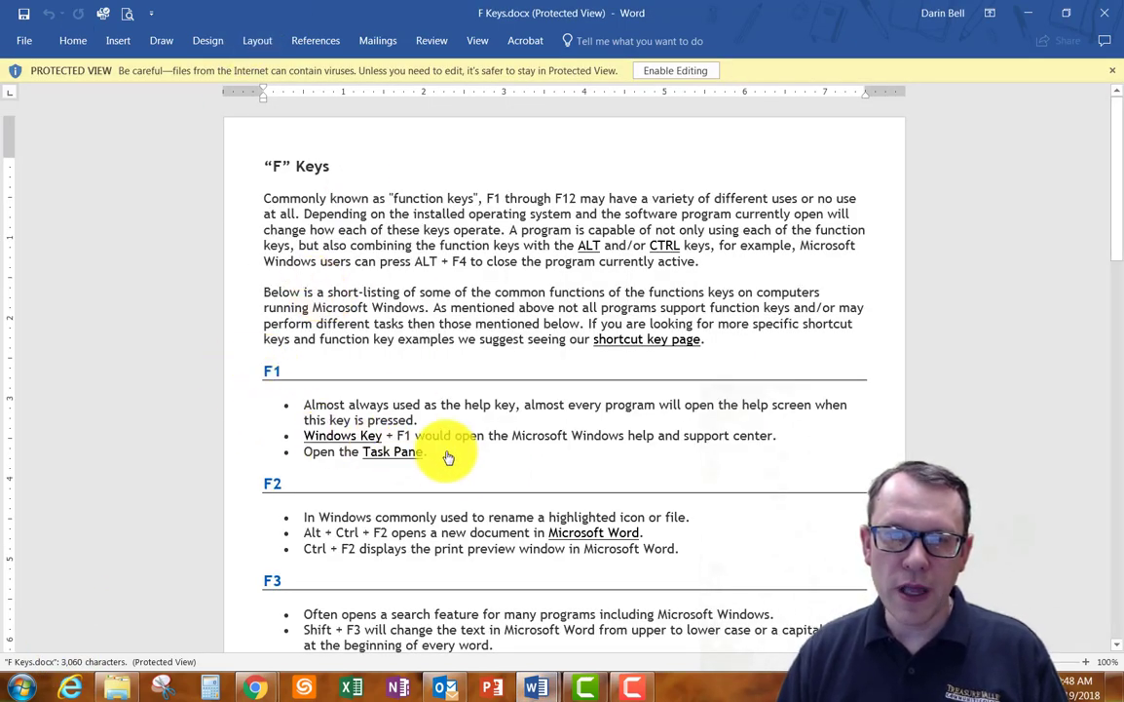
Step: Select and copy the three F1 bullet lines in F Keys.docx, then minimize it
key("alt+Tab")
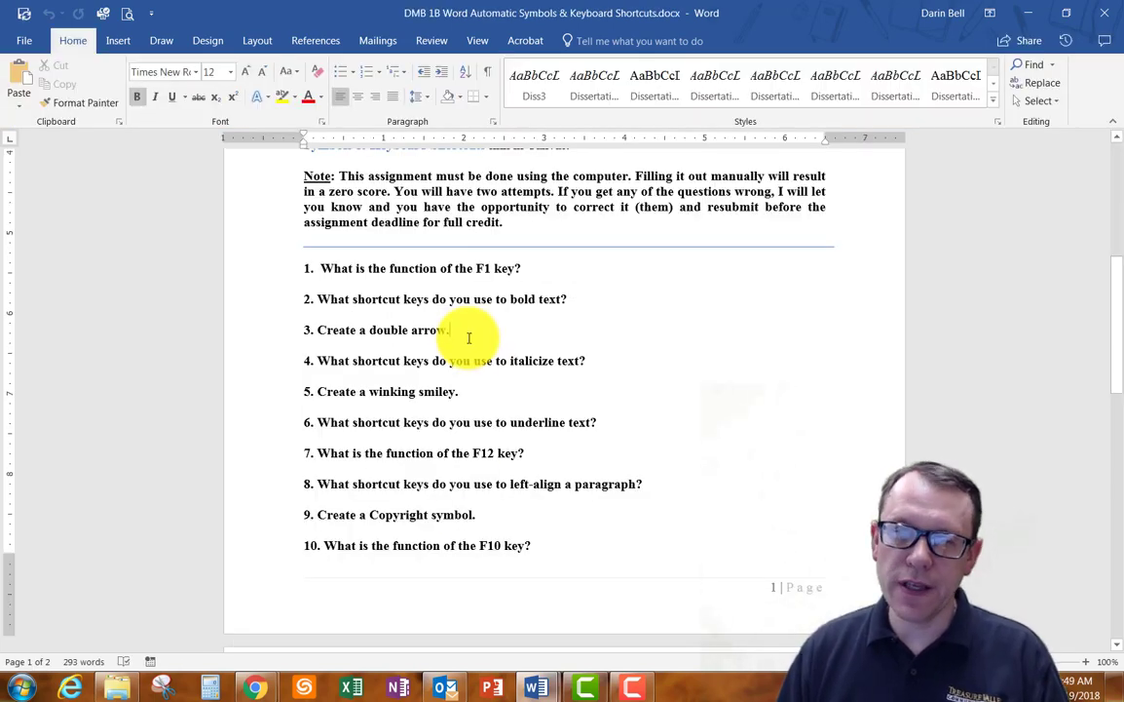
scroll(469, 338, "up", 4)
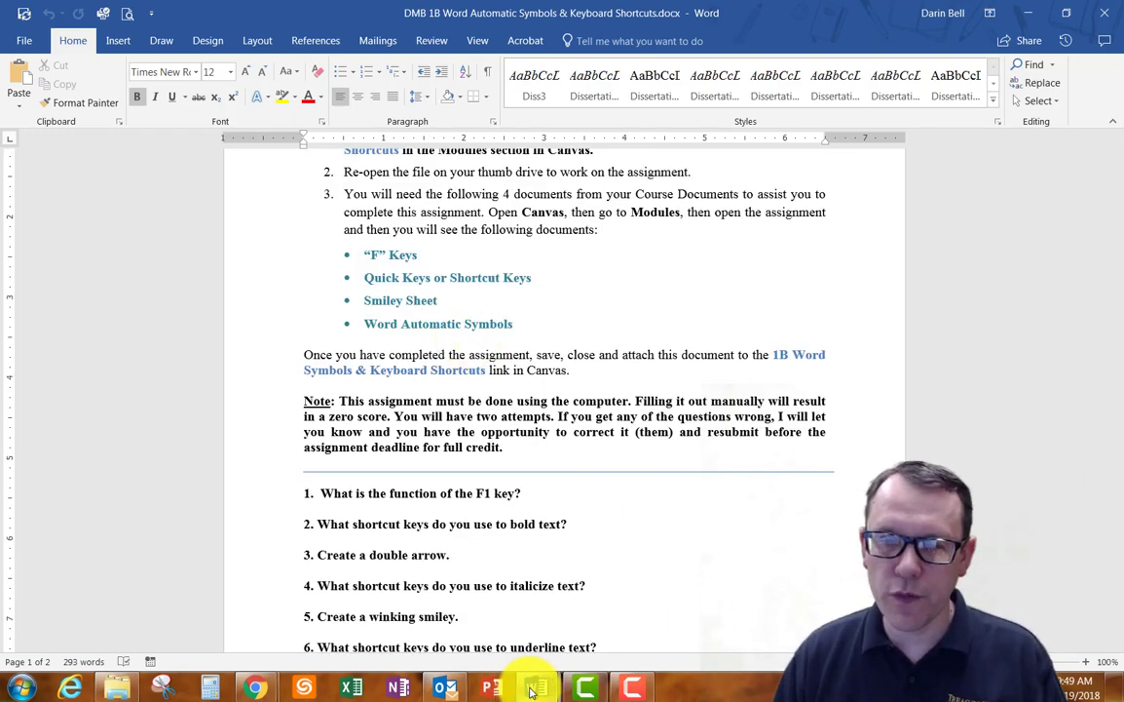
mouse_move(533, 689)
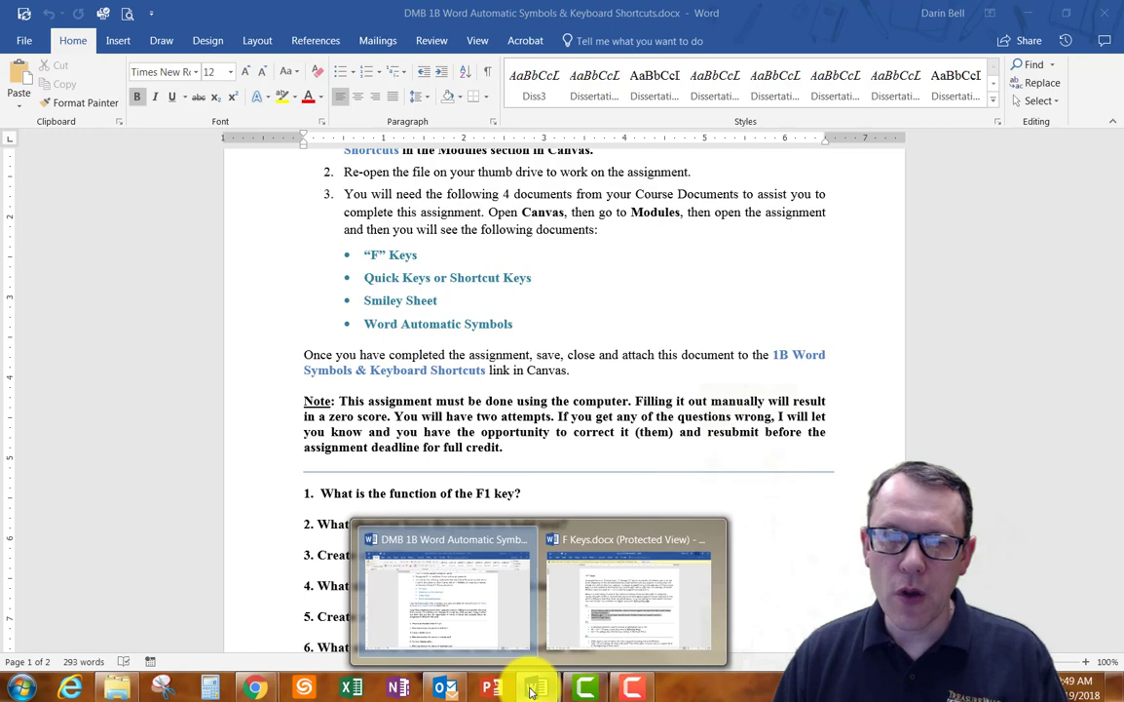
left_click(565, 599)
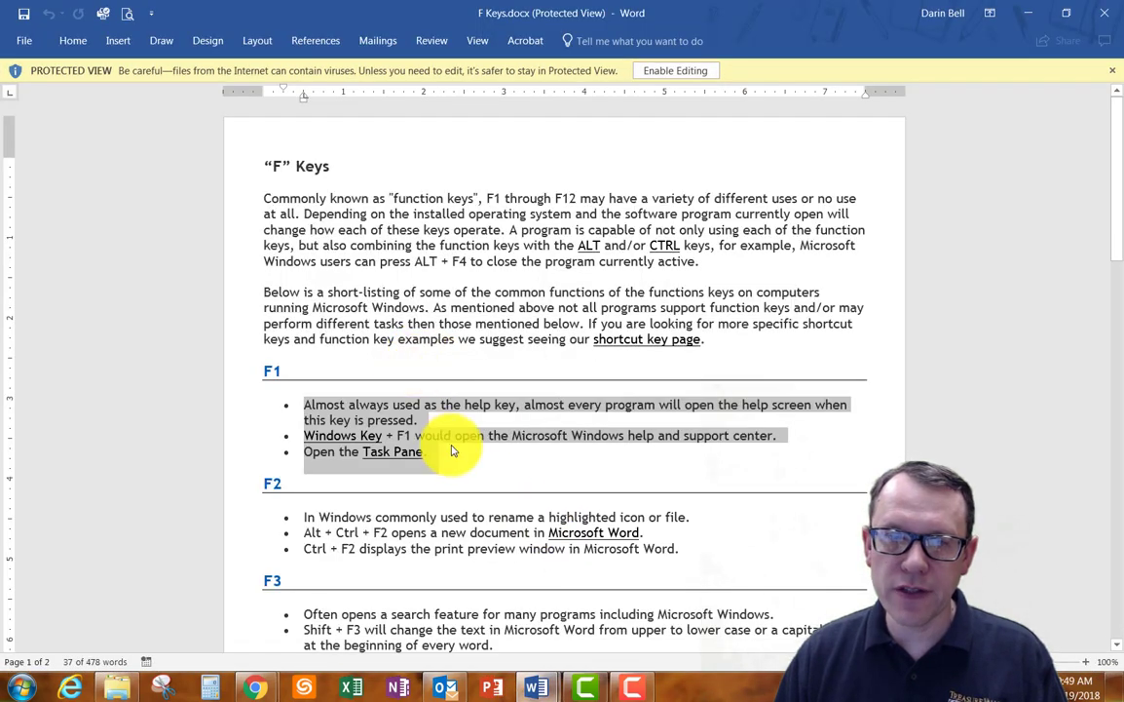
left_click(439, 455)
left_click_drag(439, 455, 299, 404)
key("ctrl+c")
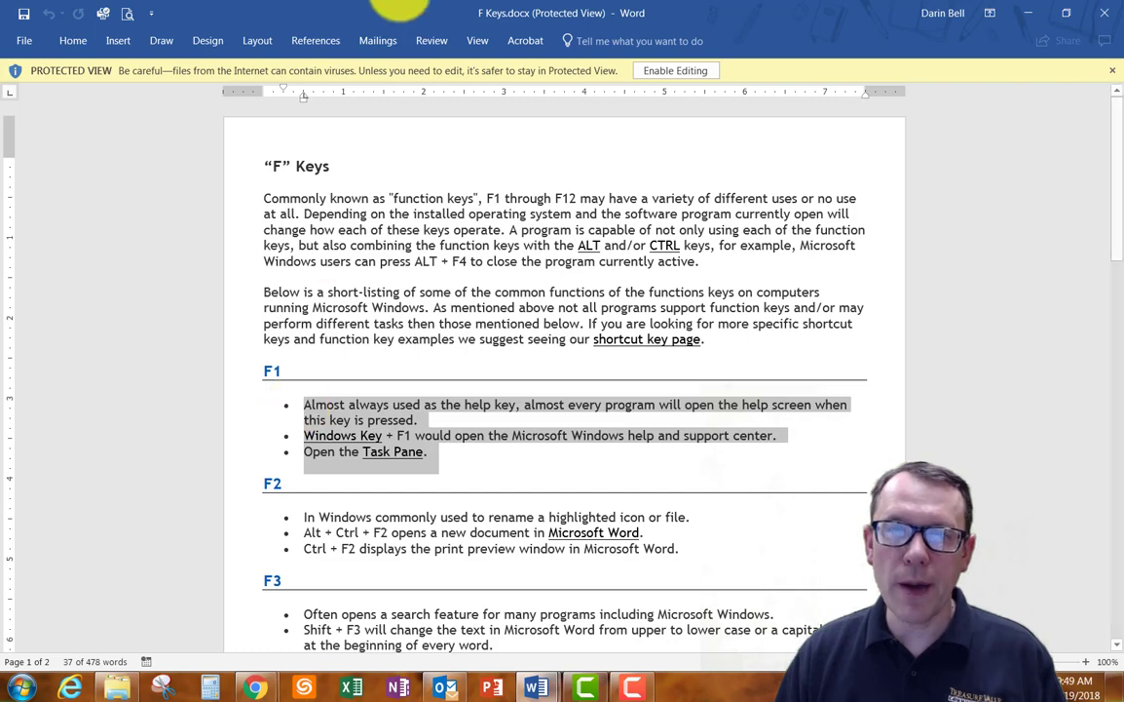
left_click(1017, 14)
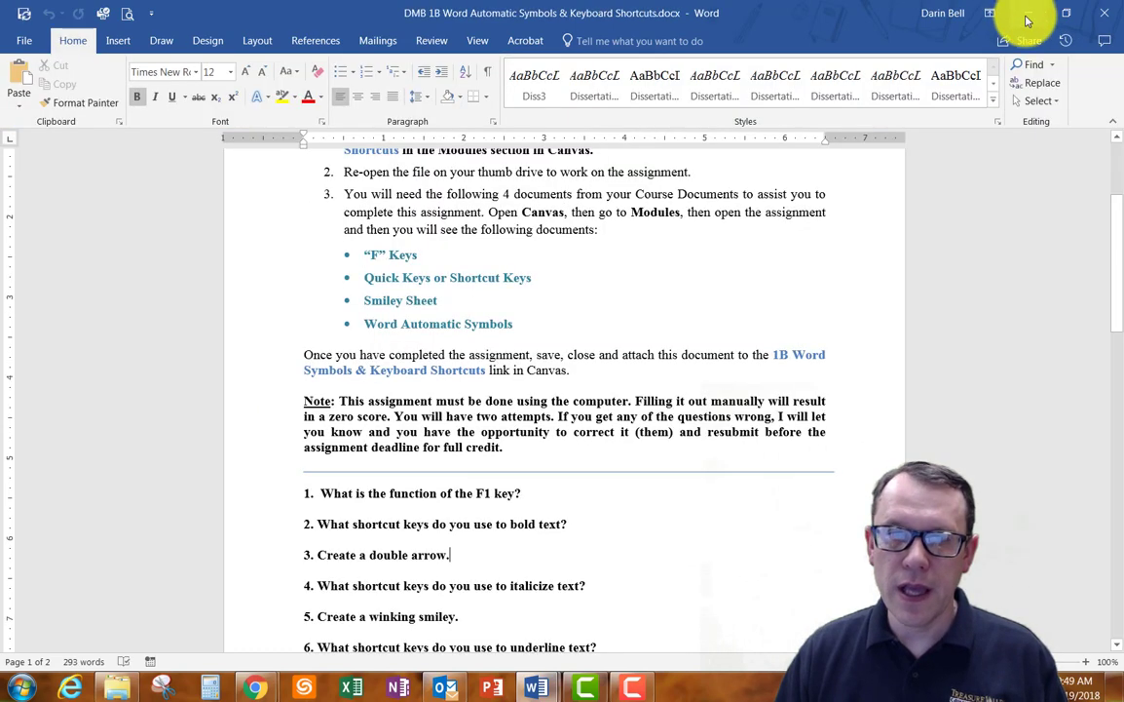
Step: Paste the three F1 bullets on a new line beneath question 1
left_click(553, 498)
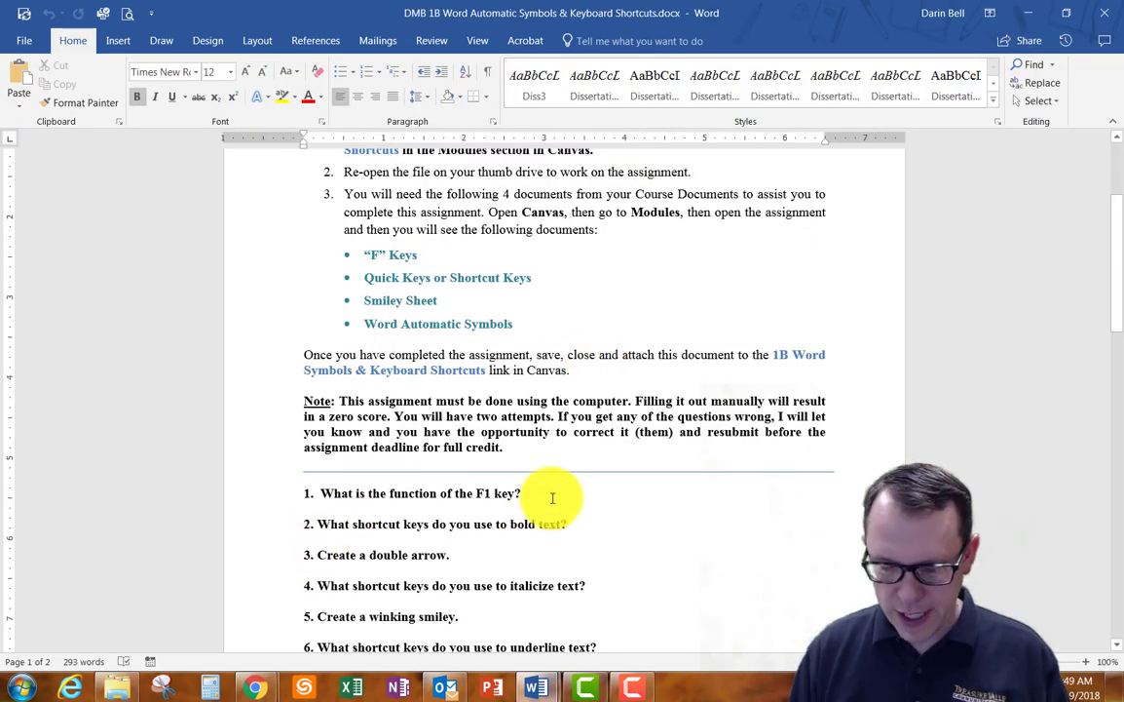
key("Return")
key("ctrl+v")
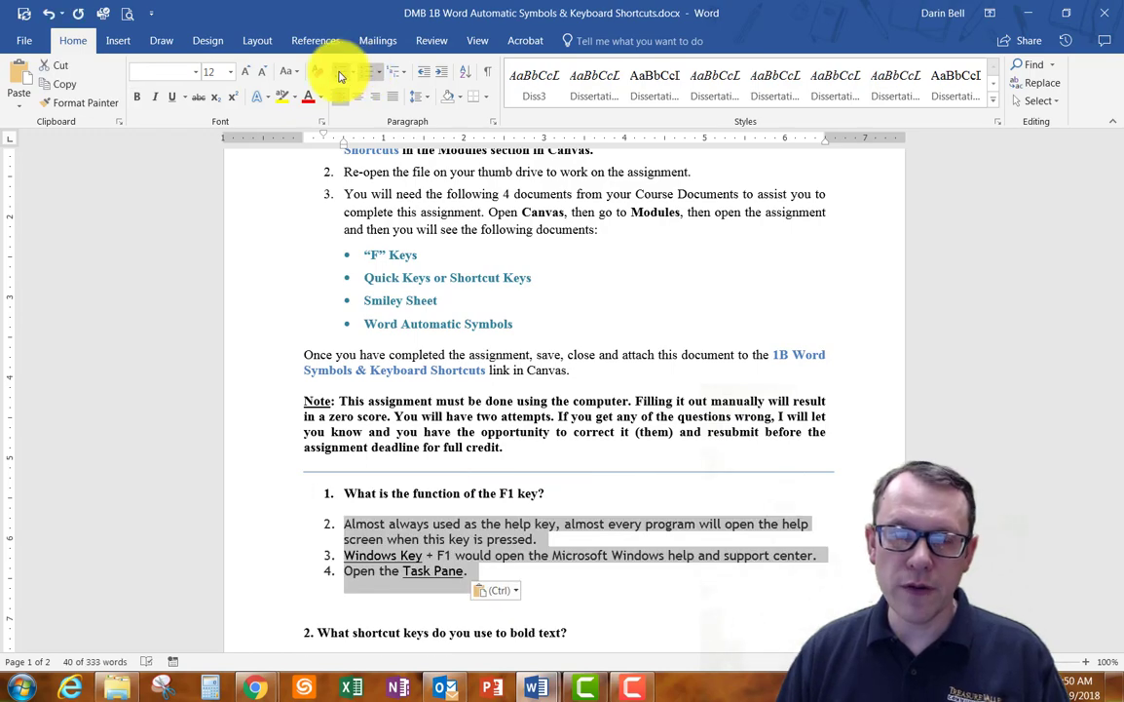
left_click(280, 589)
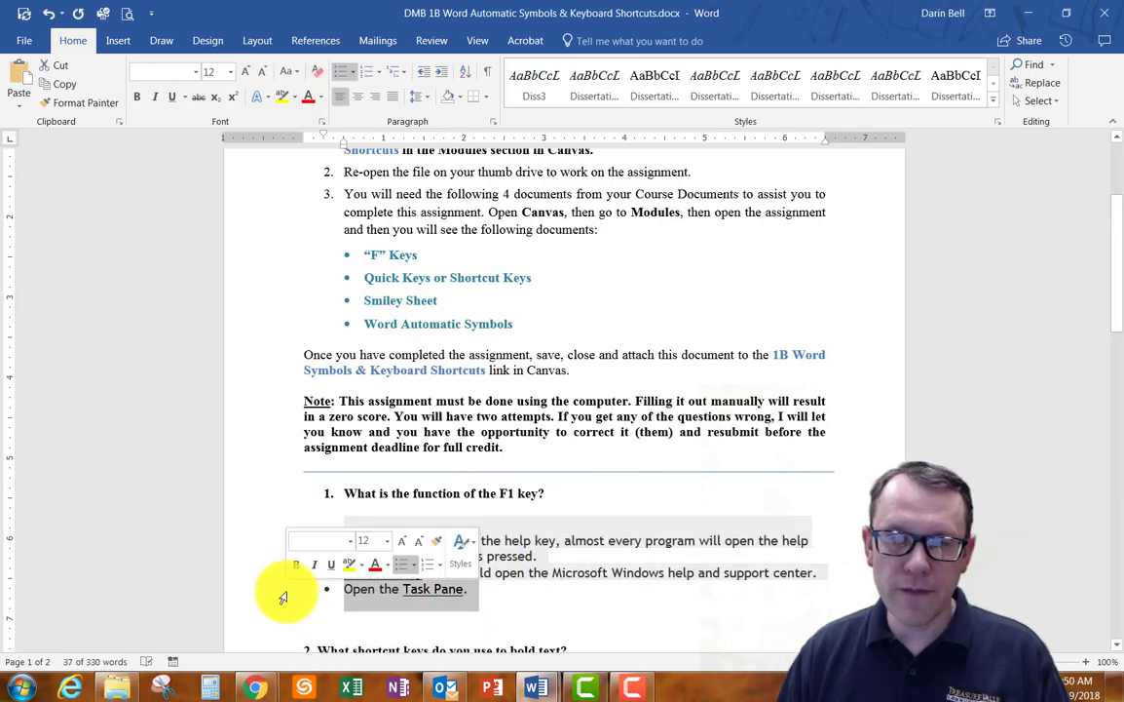
scroll(665, 522, "down", 2)
left_click(685, 570)
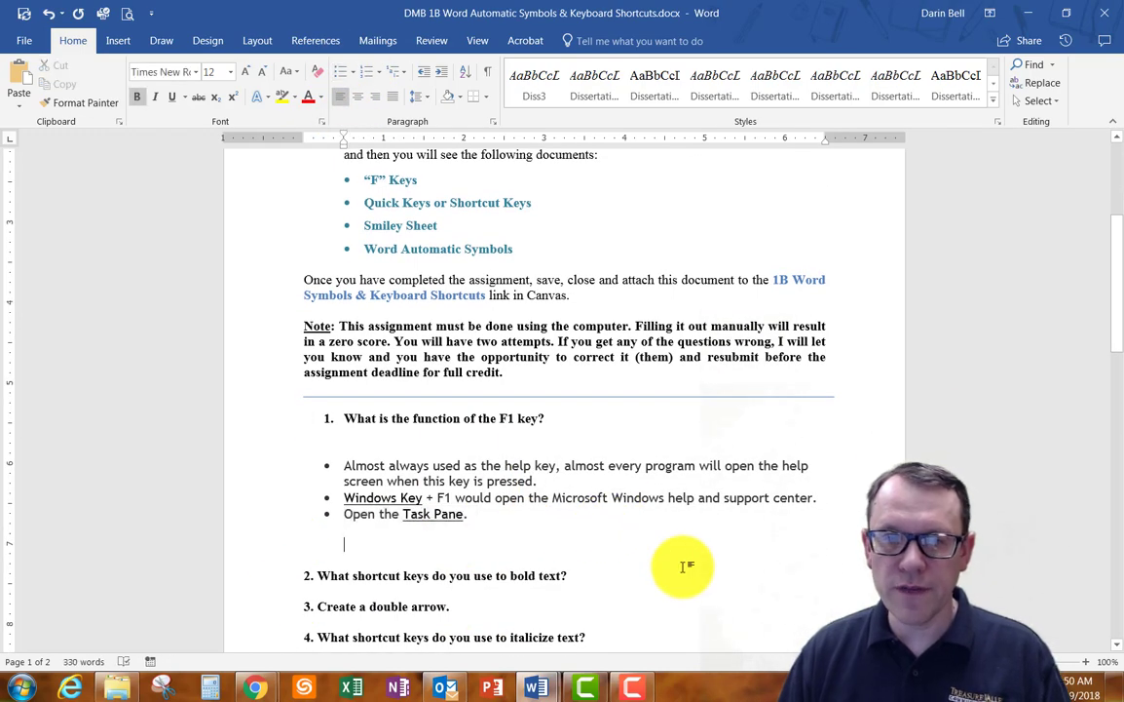
Step: Save the updated answer sheet from the Quick Access Toolbar
scroll(685, 566, "down", 10)
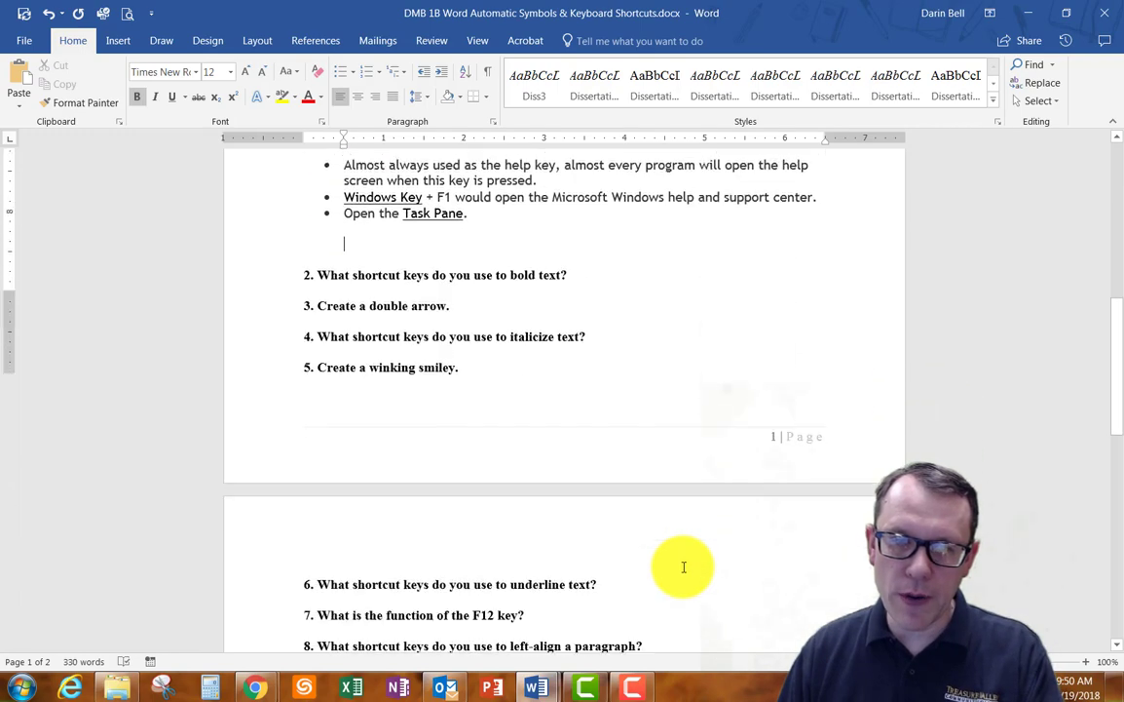
scroll(684, 567, "down", 7)
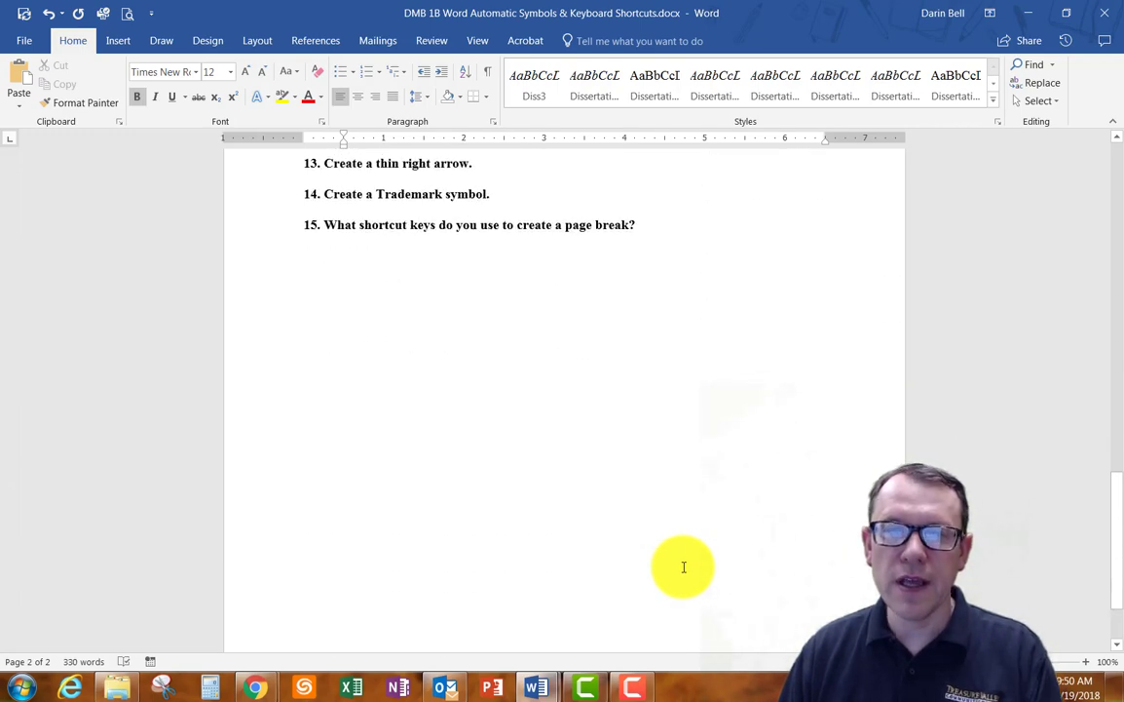
scroll(684, 567, "up", 7)
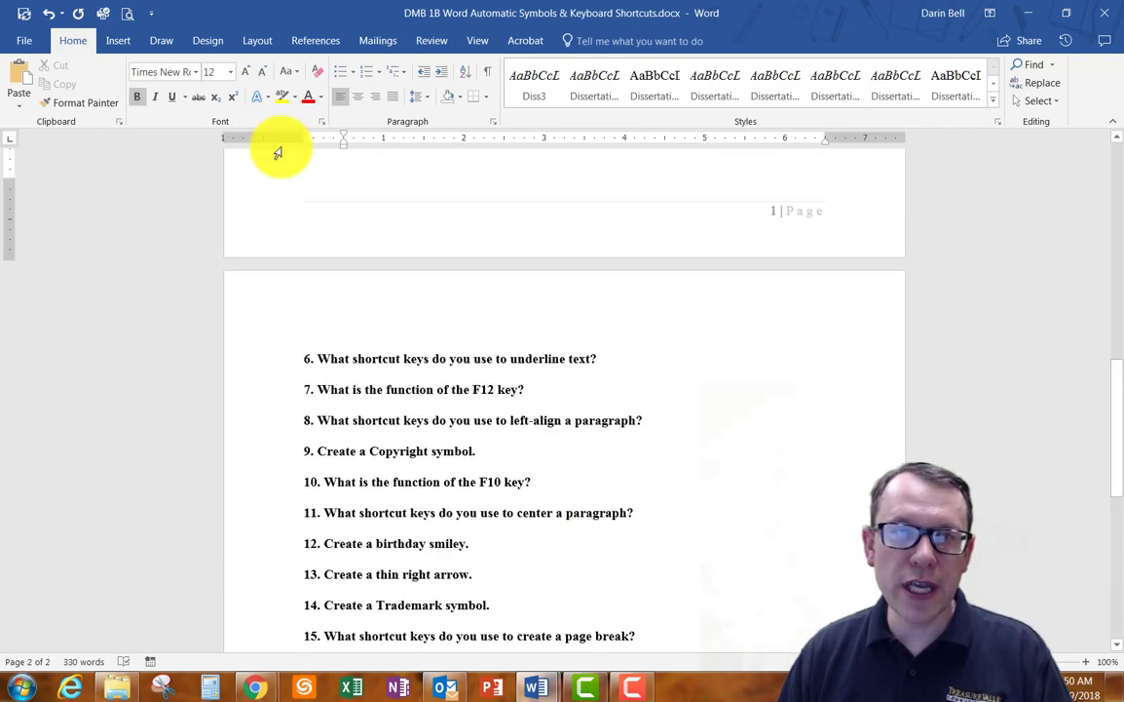
left_click(25, 14)
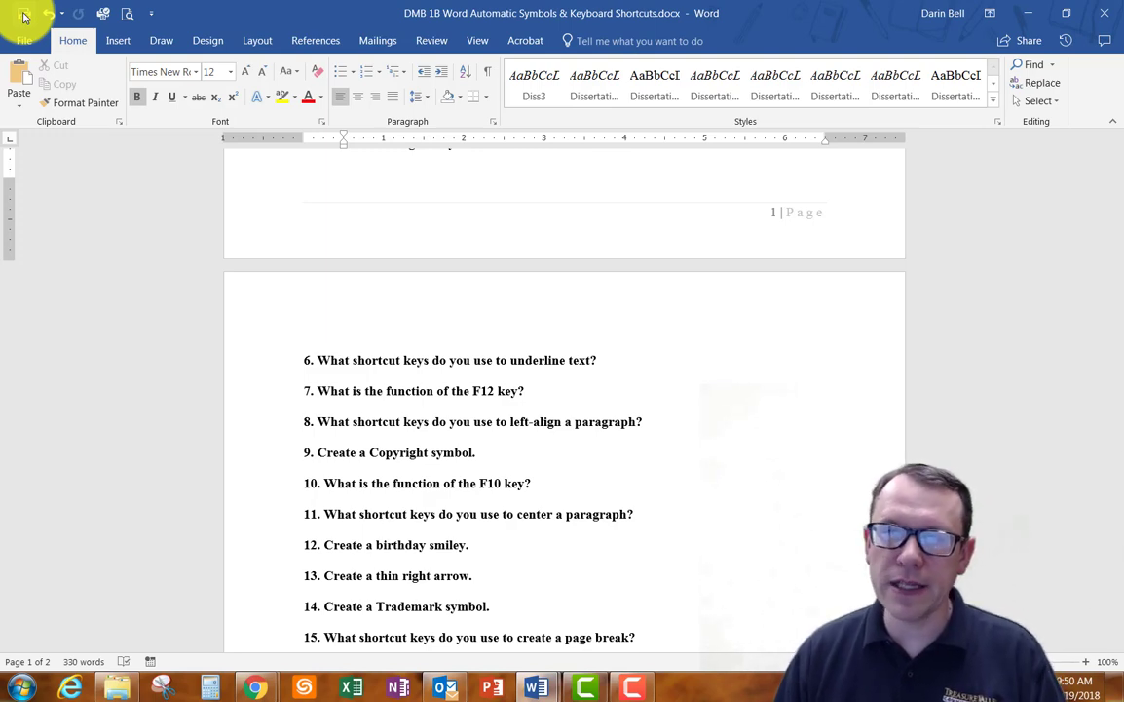
scroll(838, 544, "up", 3)
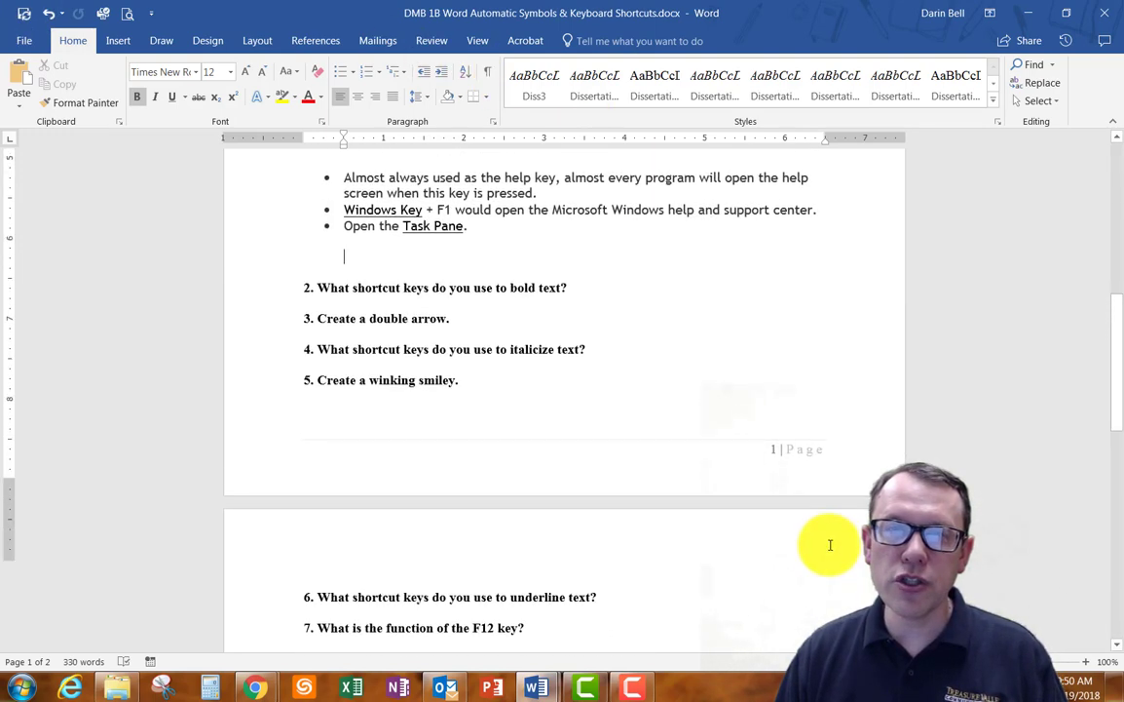
scroll(830, 544, "up", 8)
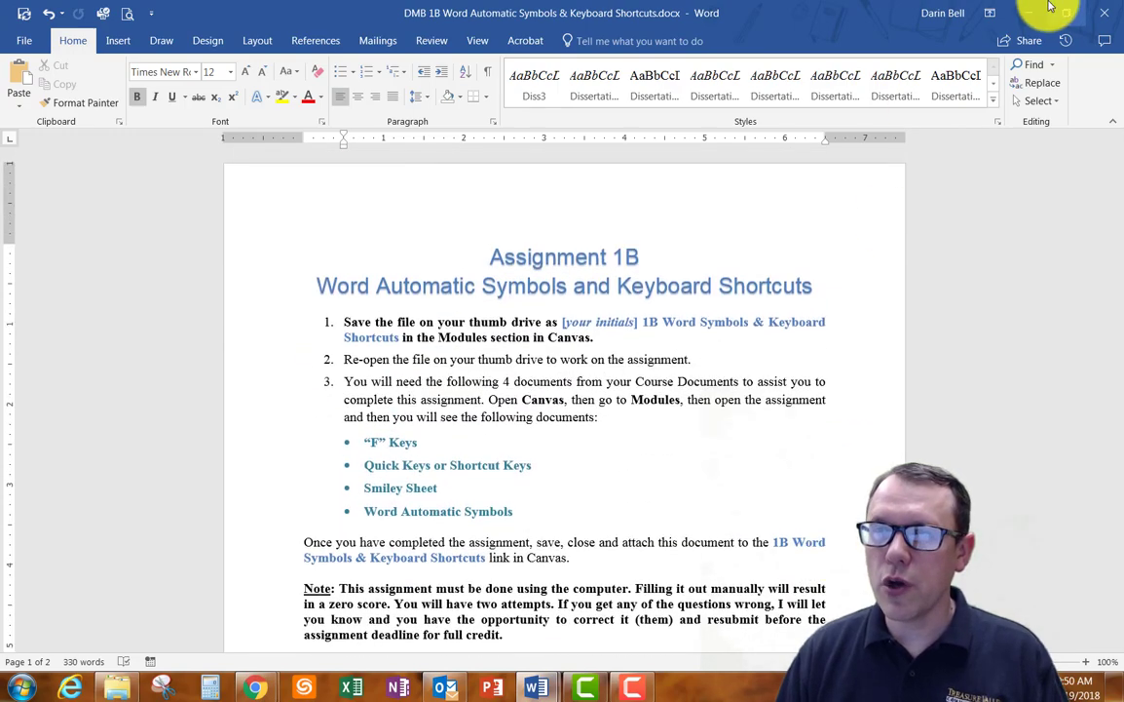